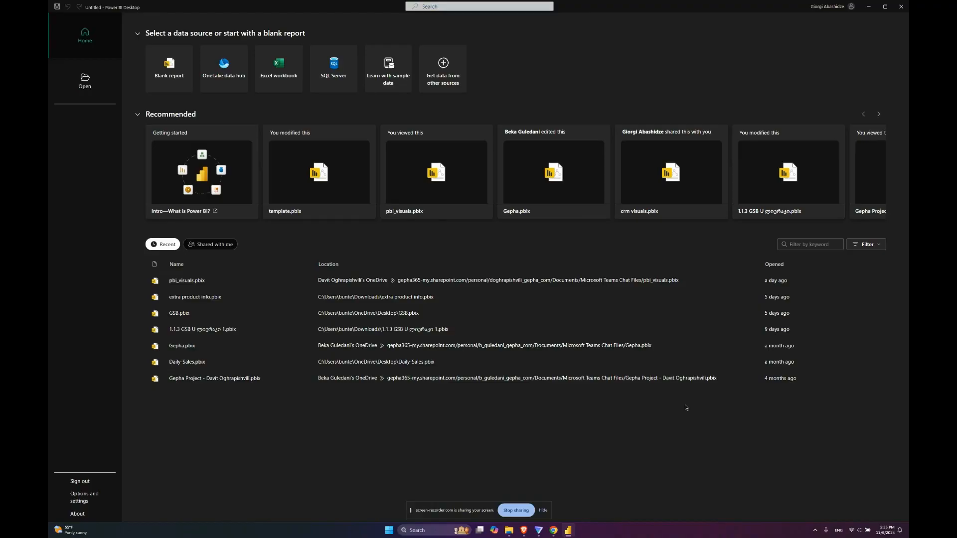
# - Create a blank report and start connecting to a Text/CSV data source
pyautogui.click(165, 72)
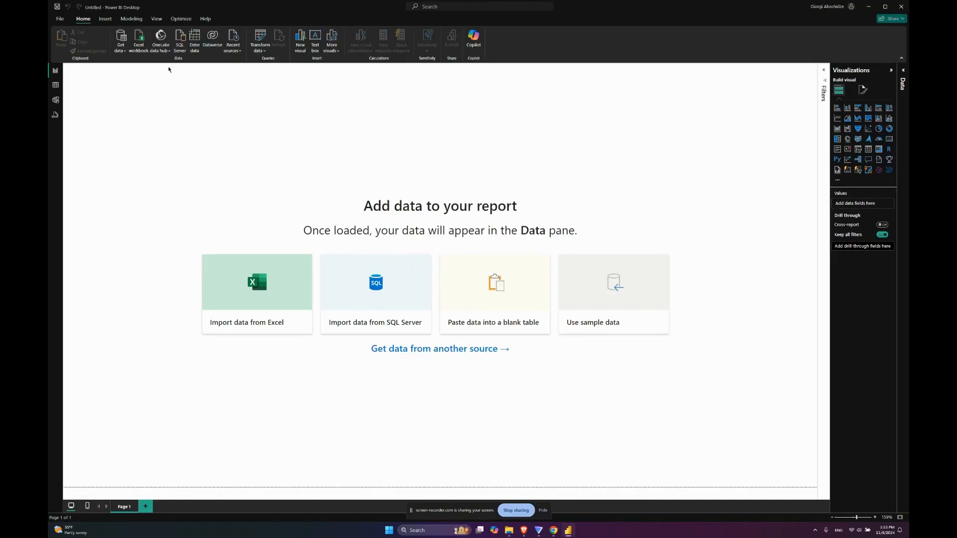
pyautogui.click(120, 46)
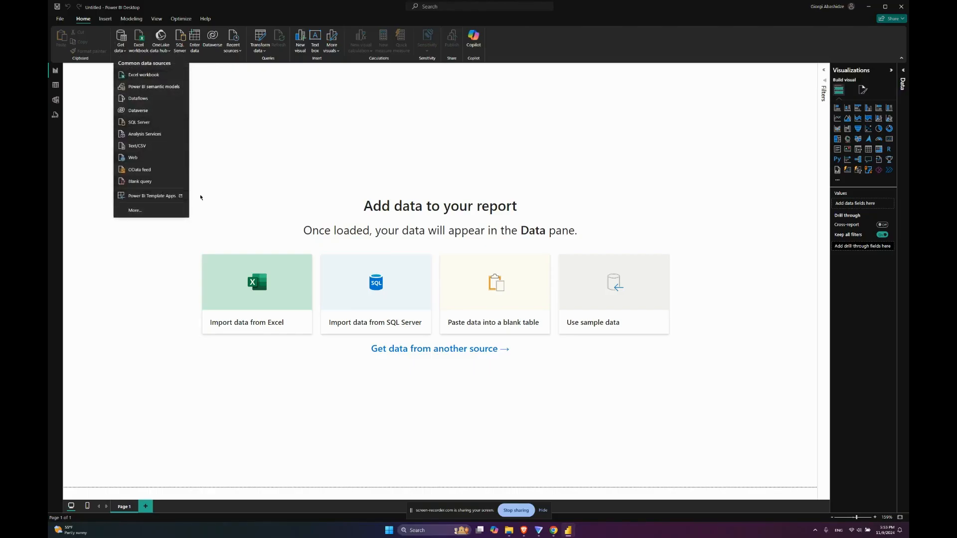
pyautogui.click(163, 209)
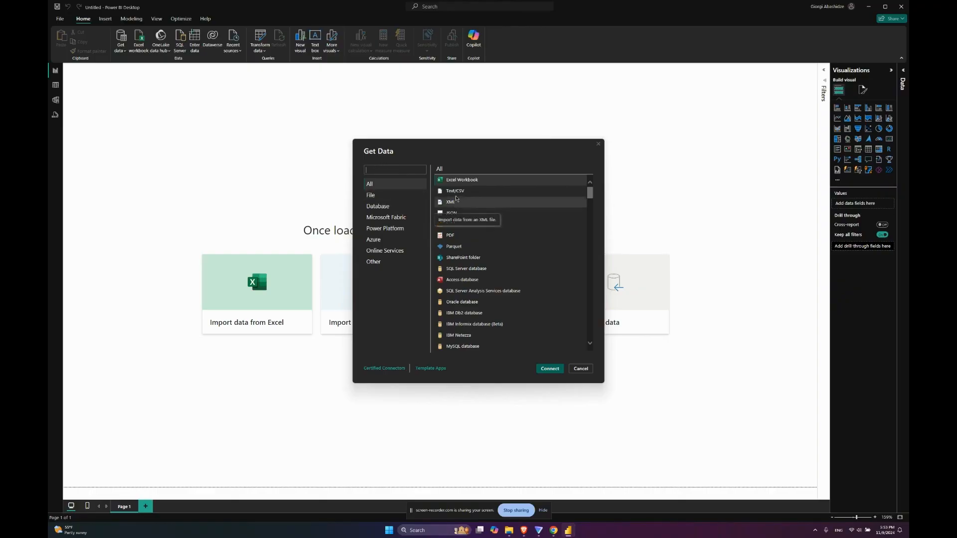
pyautogui.click(454, 192)
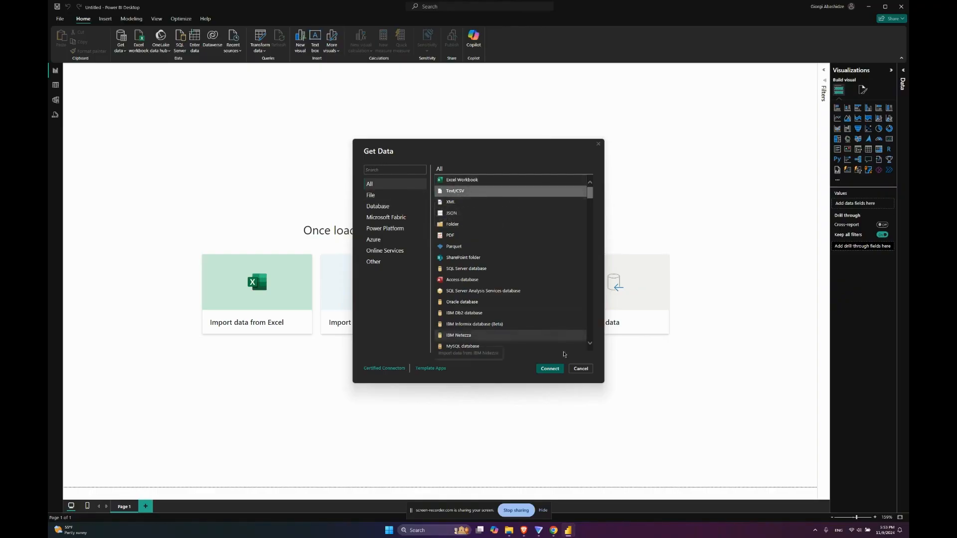
pyautogui.click(550, 368)
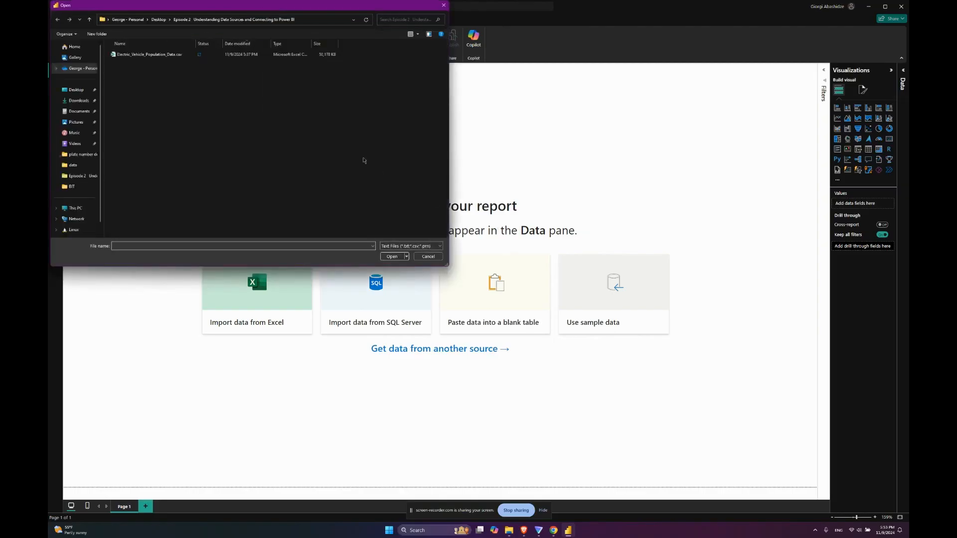
# - Import Electric_Vehicle_Population_Data.csv and load its data into the report without transforming it
pyautogui.click(132, 59)
pyautogui.click(133, 59)
pyautogui.click(227, 97)
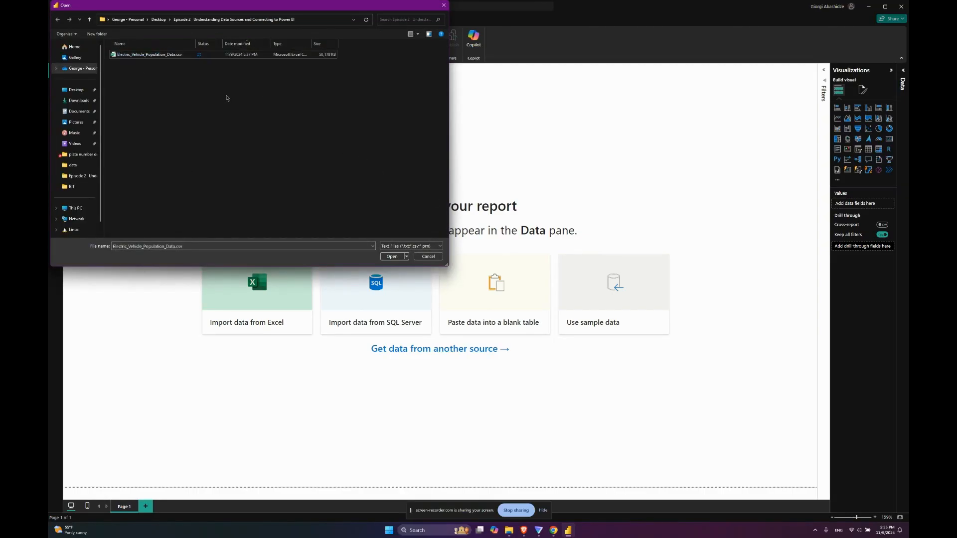
pyautogui.click(254, 57)
pyautogui.click(391, 256)
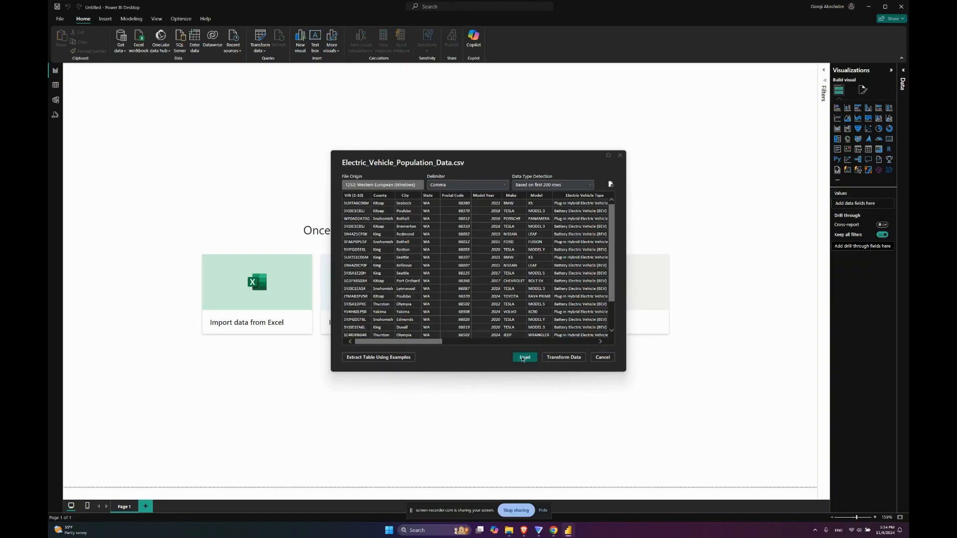
pyautogui.click(521, 358)
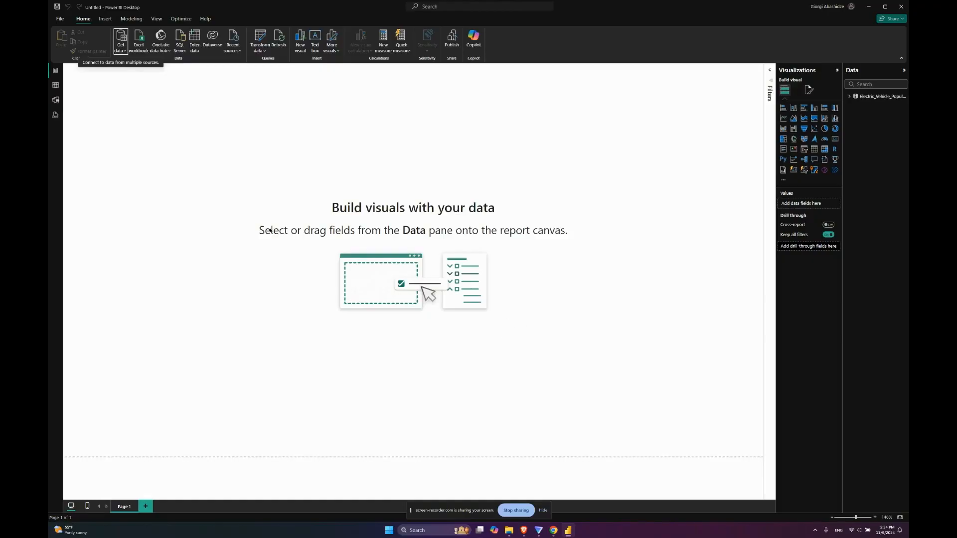
# - Look over the loaded electric vehicle table in table view and return to report view
pyautogui.click(55, 84)
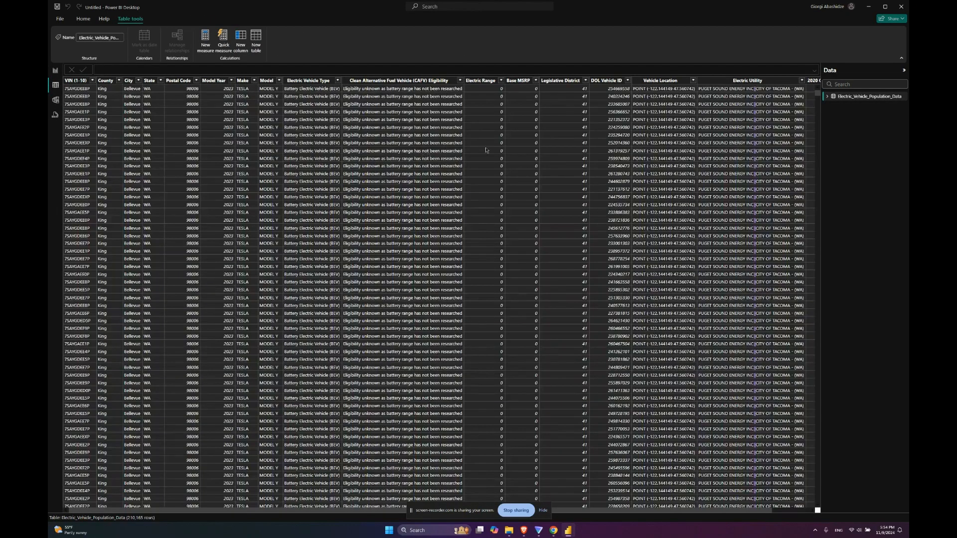
pyautogui.click(486, 150)
pyautogui.click(861, 97)
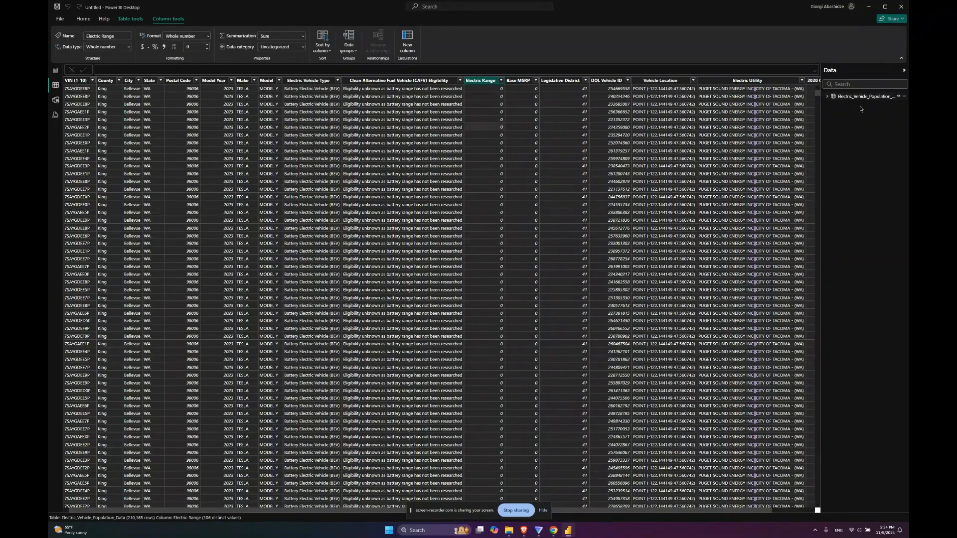
pyautogui.click(55, 70)
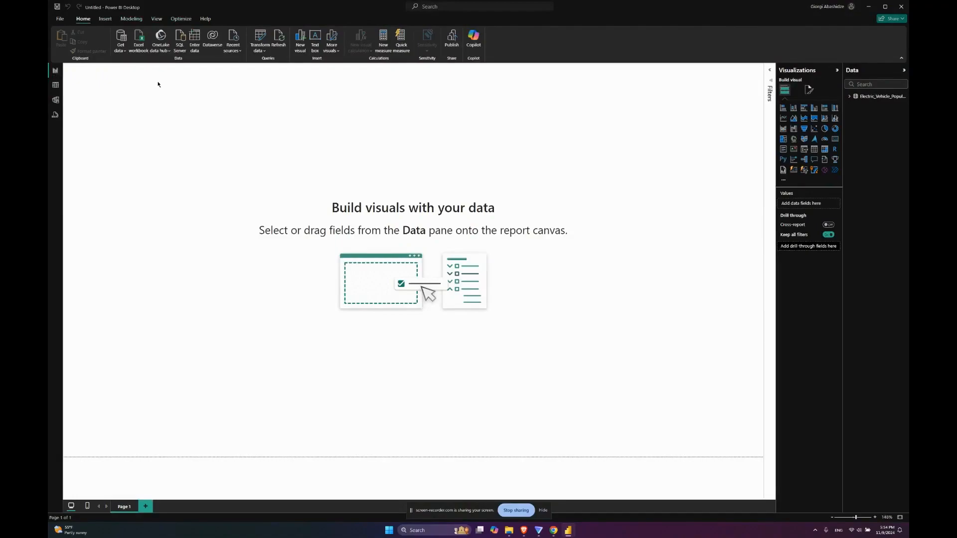
# - Browse the data source categories and start a connection to a SQL Server database
pyautogui.click(120, 43)
pyautogui.click(145, 210)
pyautogui.click(393, 197)
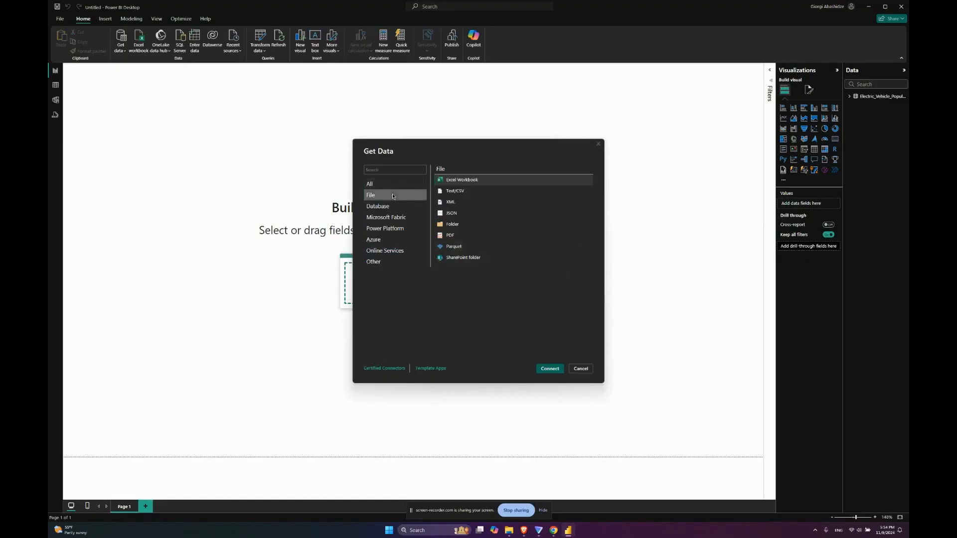
pyautogui.click(395, 215)
pyautogui.click(388, 206)
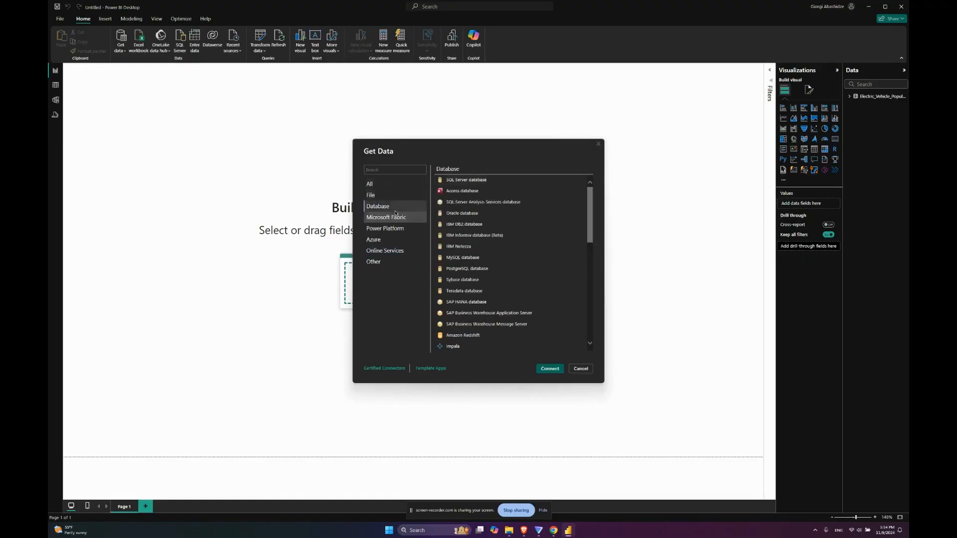
pyautogui.click(487, 182)
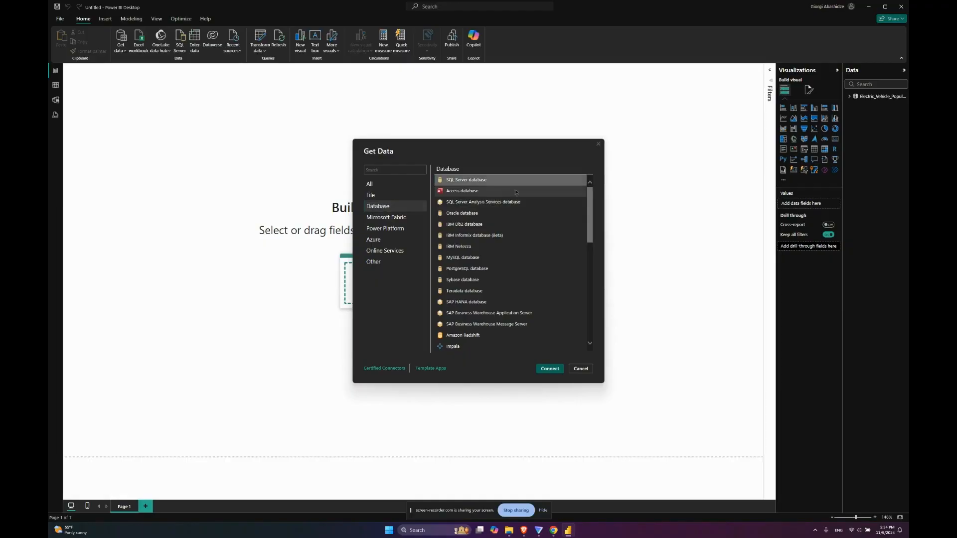
pyautogui.click(553, 369)
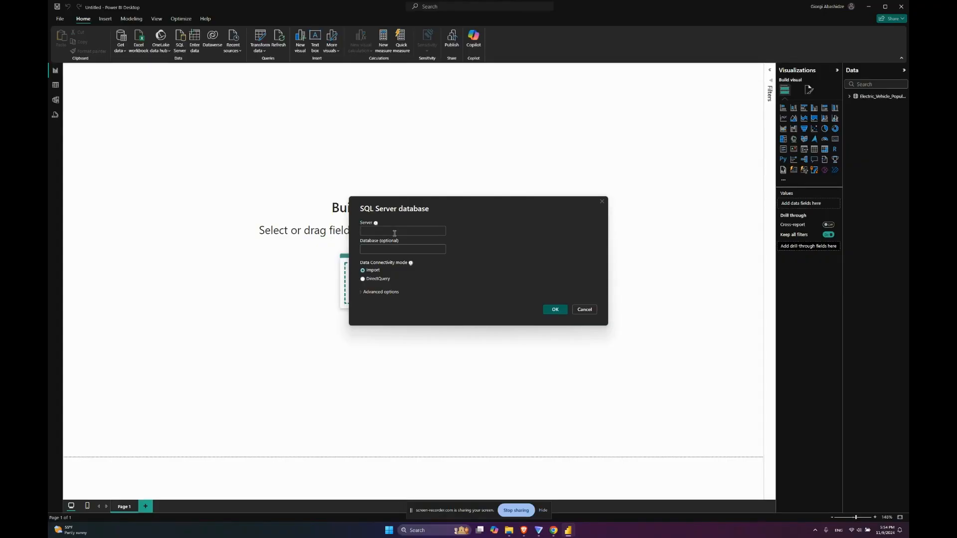
# - Enter 10.20.20.30 as the SQL Server address and BIDesktop as the database
pyautogui.click(394, 233)
pyautogui.write('10.20.20.30')
pyautogui.click(403, 248)
# - Enter the advanced SQL statement "SELECT * from data" for the connection, and cancel the SQL Server connection
pyautogui.click(374, 294)
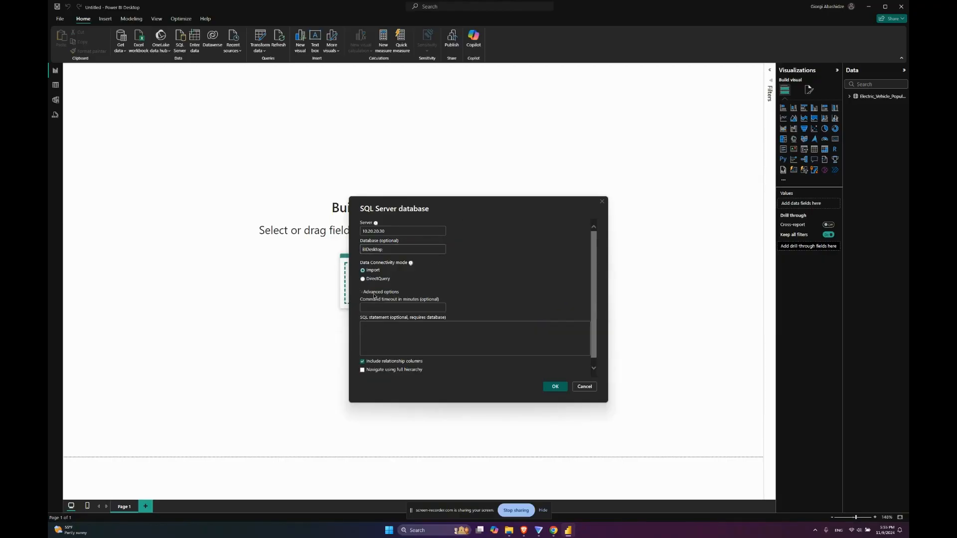
pyautogui.click(400, 344)
pyautogui.write('SELECT *')
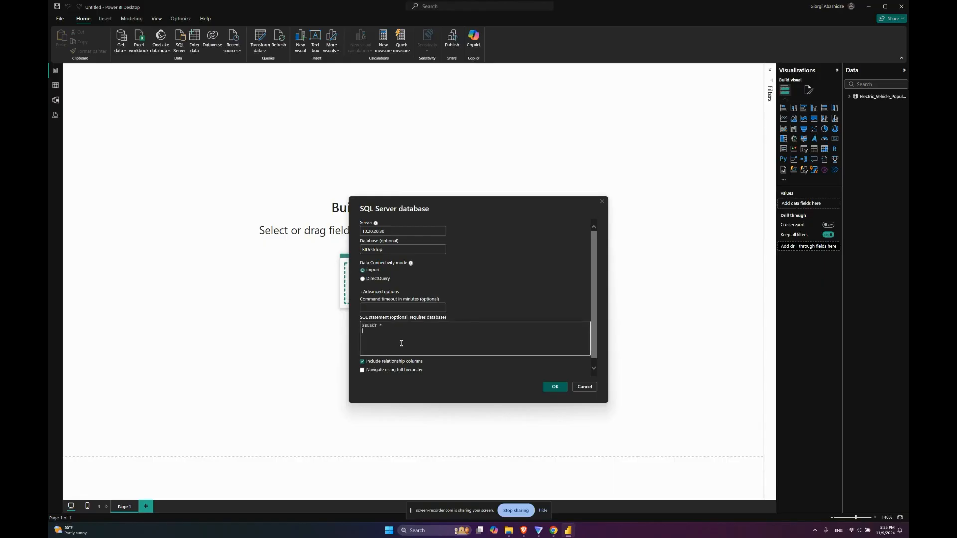
pyautogui.press('Tab')
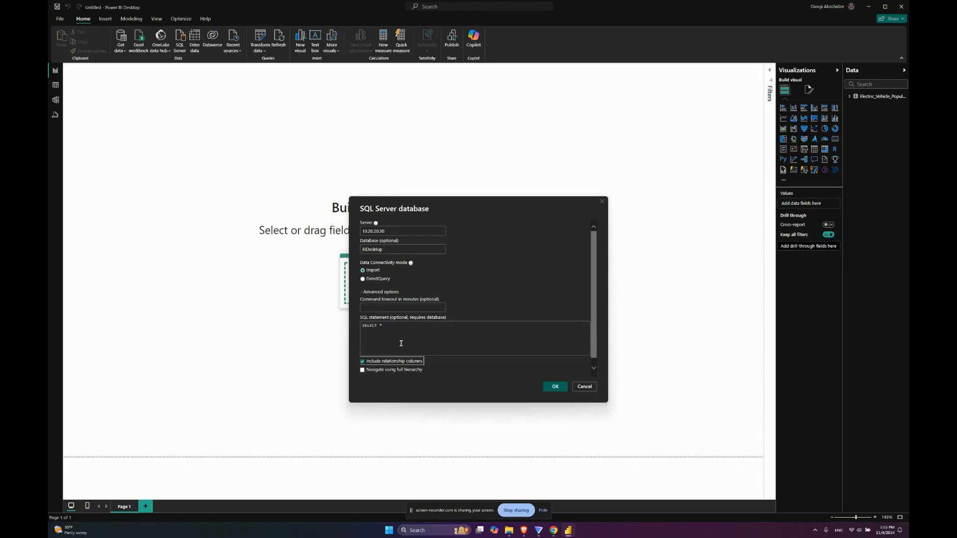
pyautogui.click(402, 336)
pyautogui.write('from data')
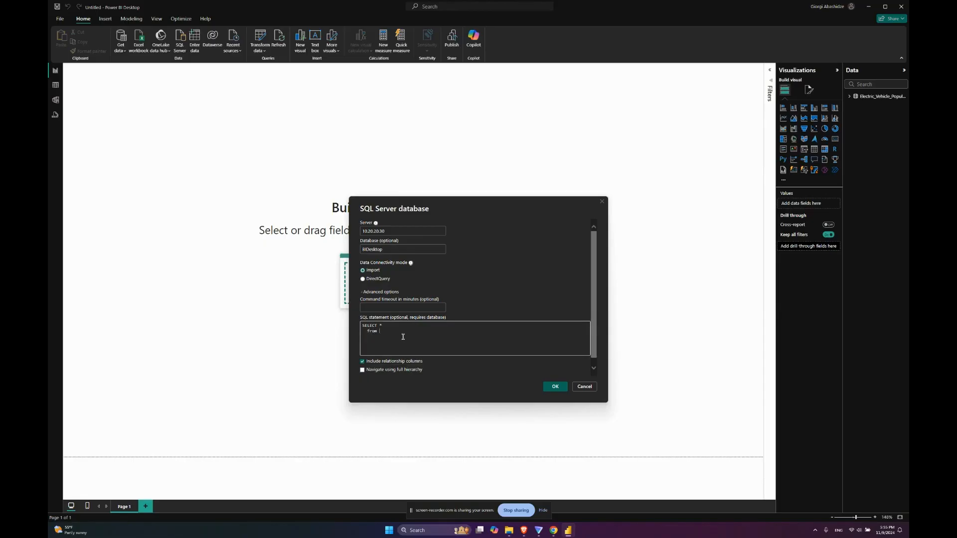
pyautogui.click(585, 387)
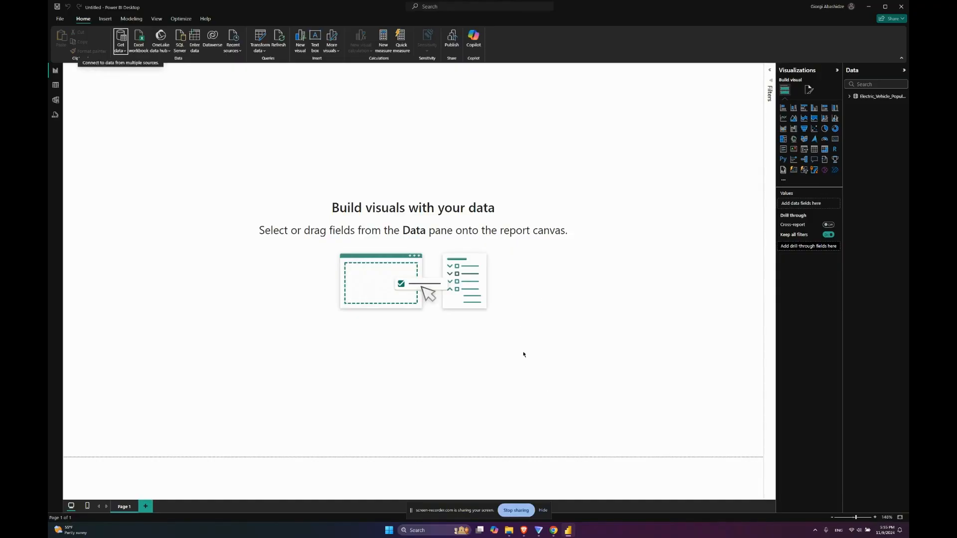
# - Start a Web data connection and switch to Chrome to select the URL of Wikipedia's Academy Awards page
pyautogui.click(122, 49)
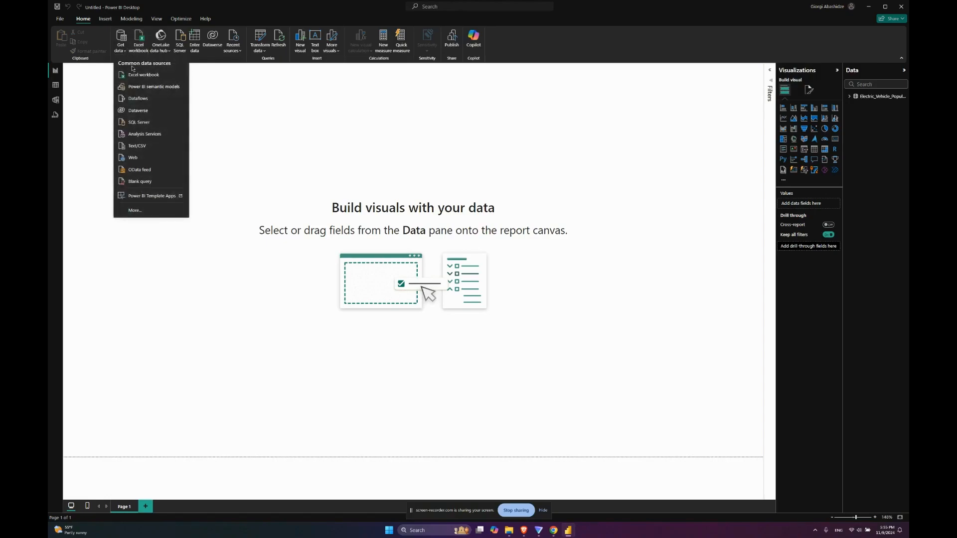
pyautogui.click(136, 156)
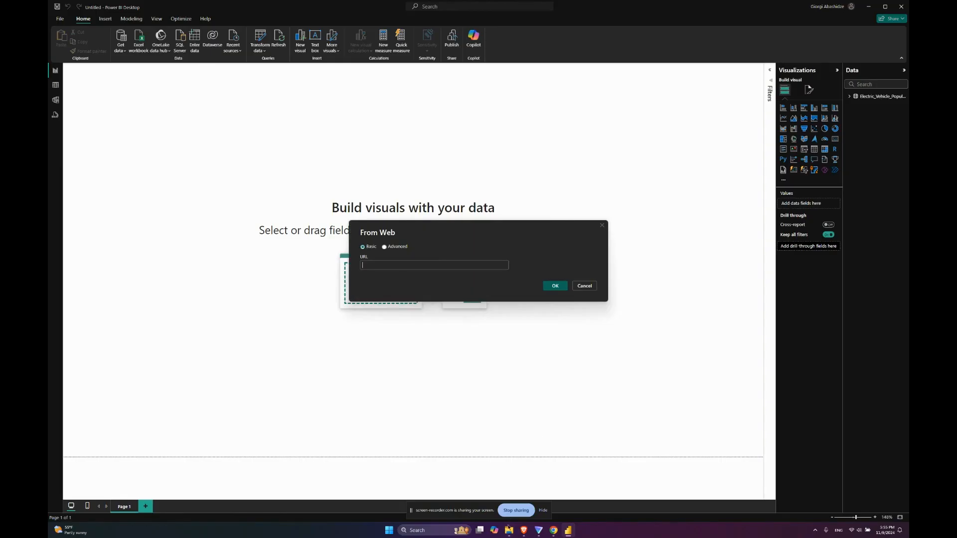
pyautogui.click(532, 488)
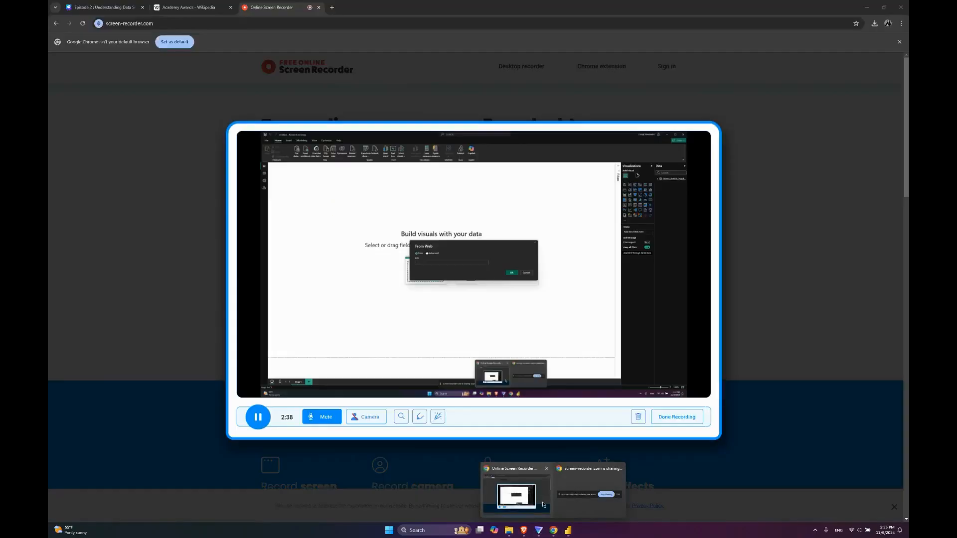
pyautogui.click(199, 8)
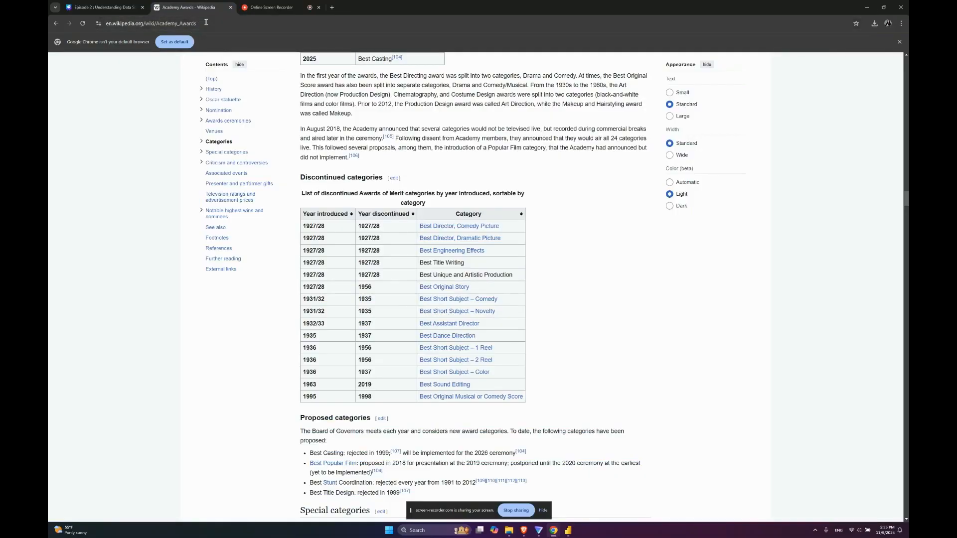
pyautogui.click(256, 24)
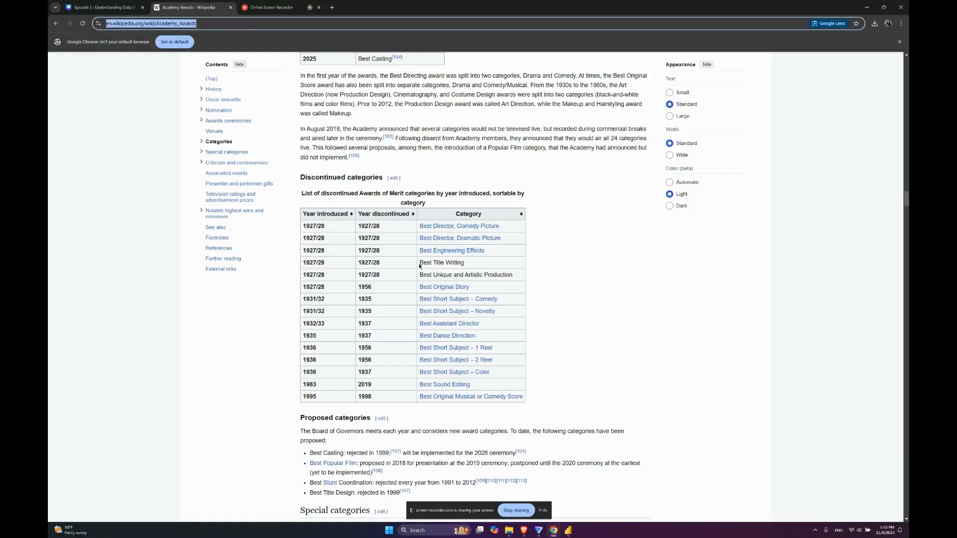